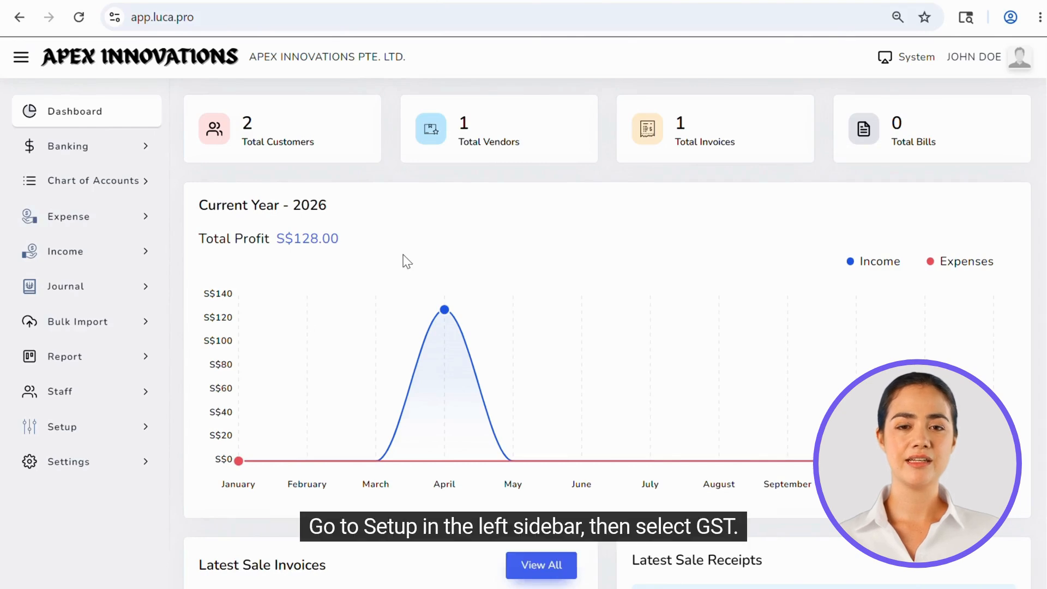
- In the GST setup, create and save a code named Standard Rated Supply with display name SR, rate 9 and type Sale
click(141, 435)
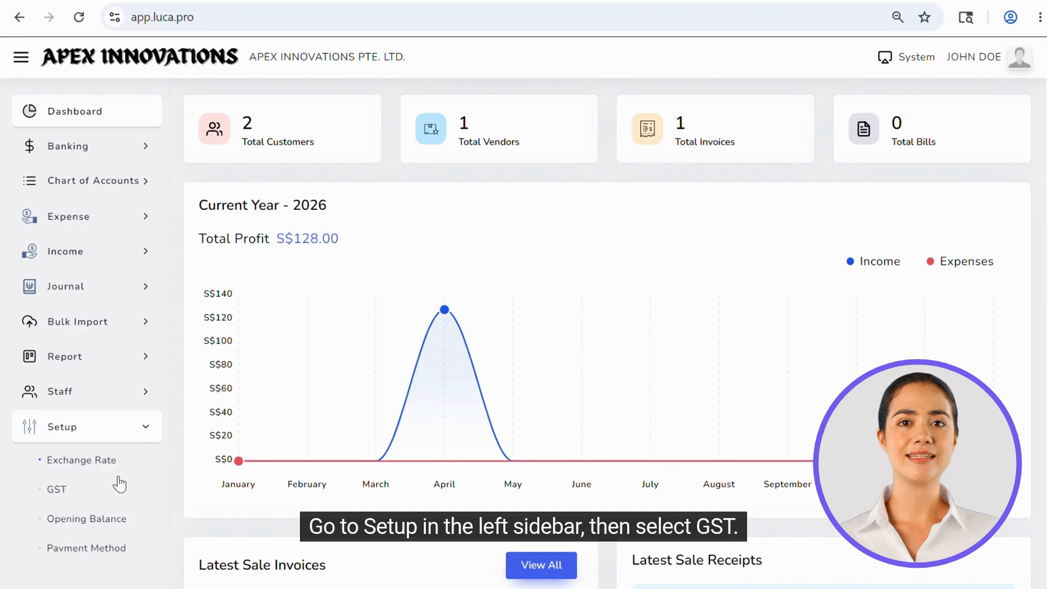
click(113, 493)
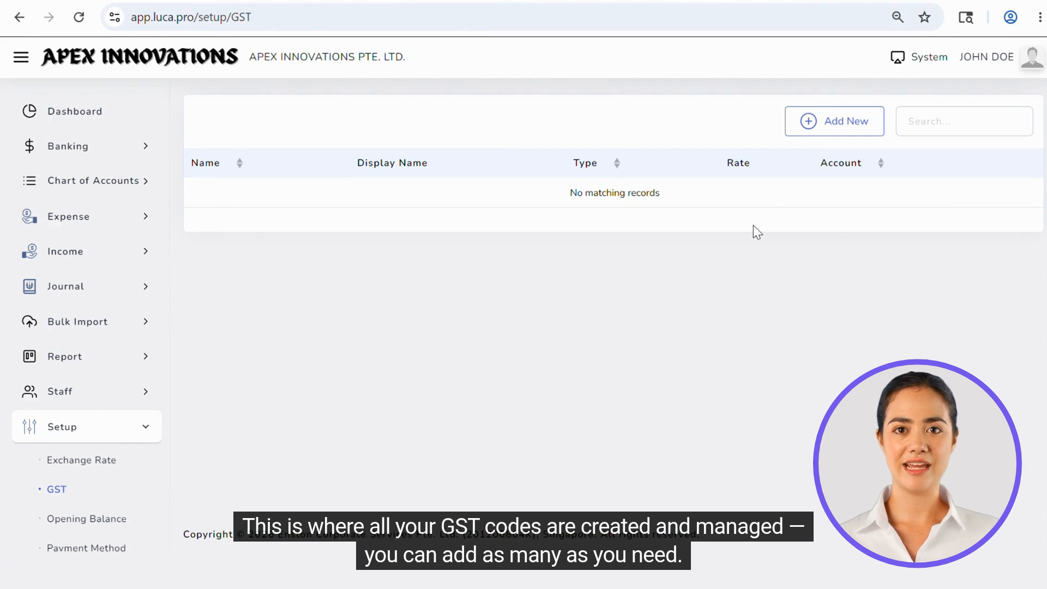
click(847, 130)
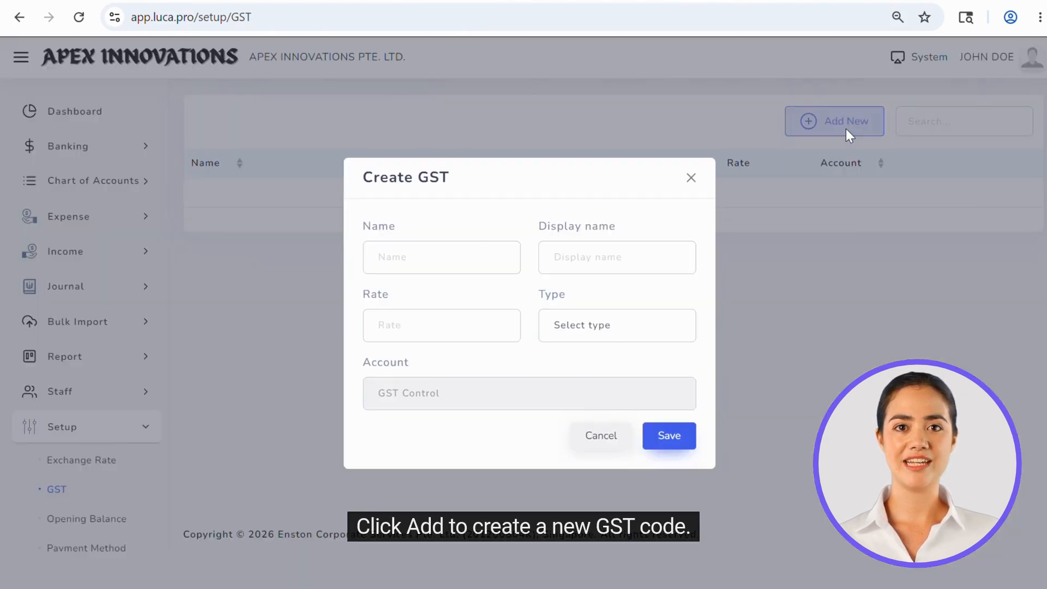
click(453, 253)
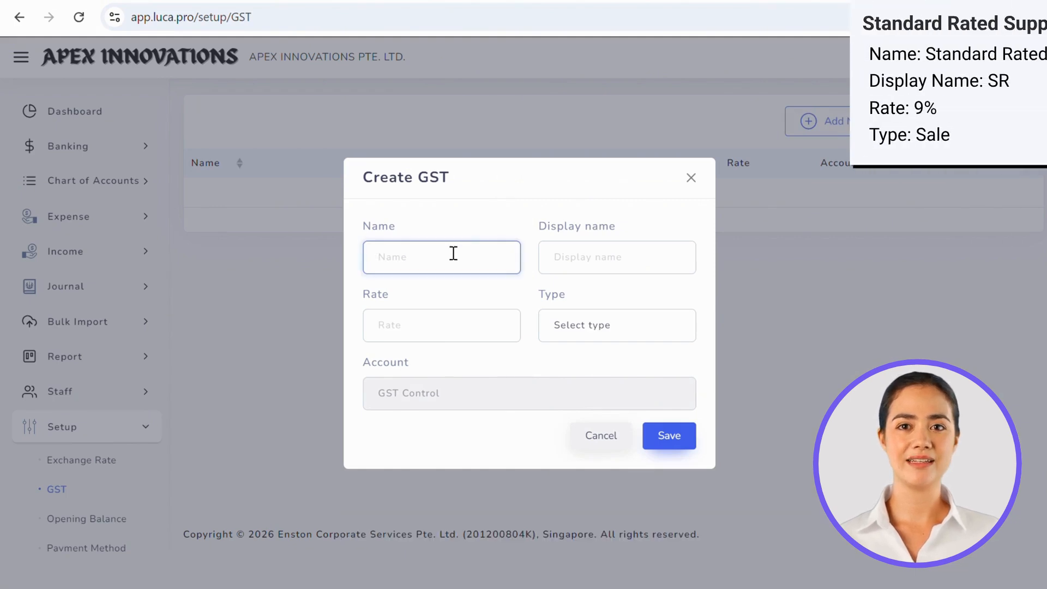
text(Standard Rated Supply)
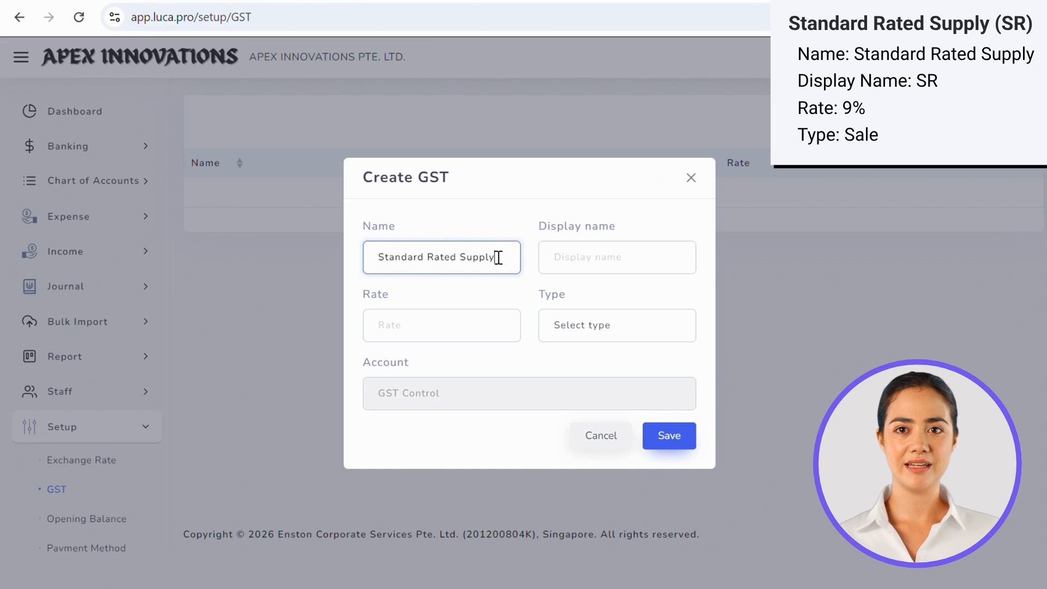
key(Tab)
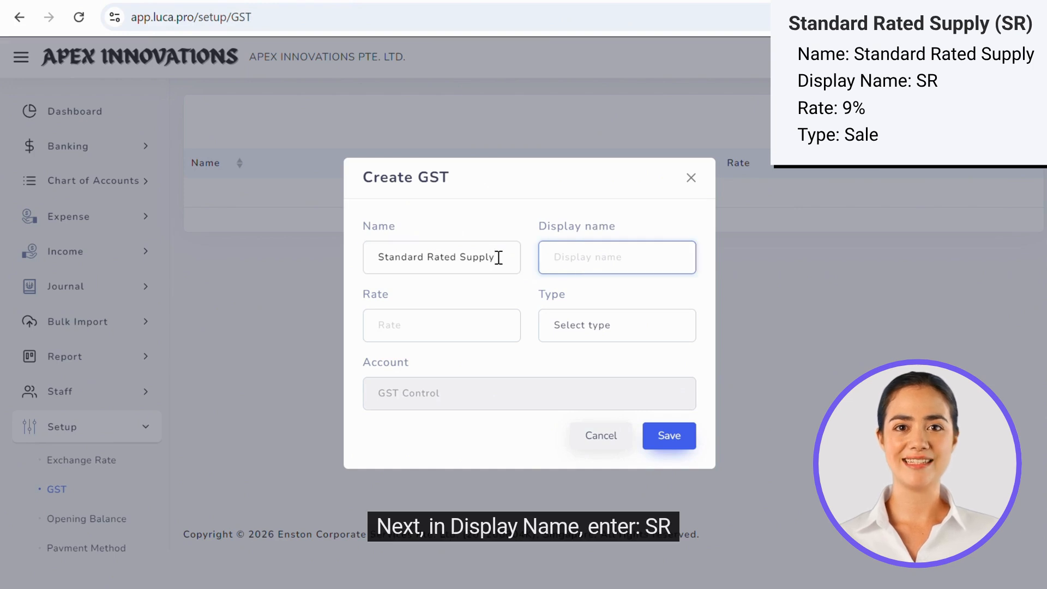
text(SR)
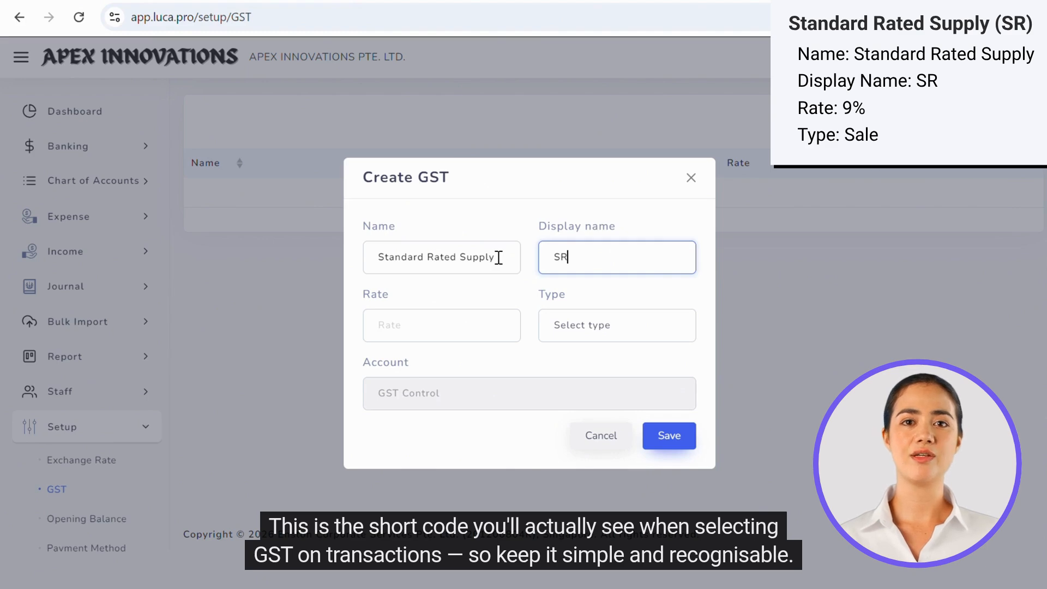
key(Tab)
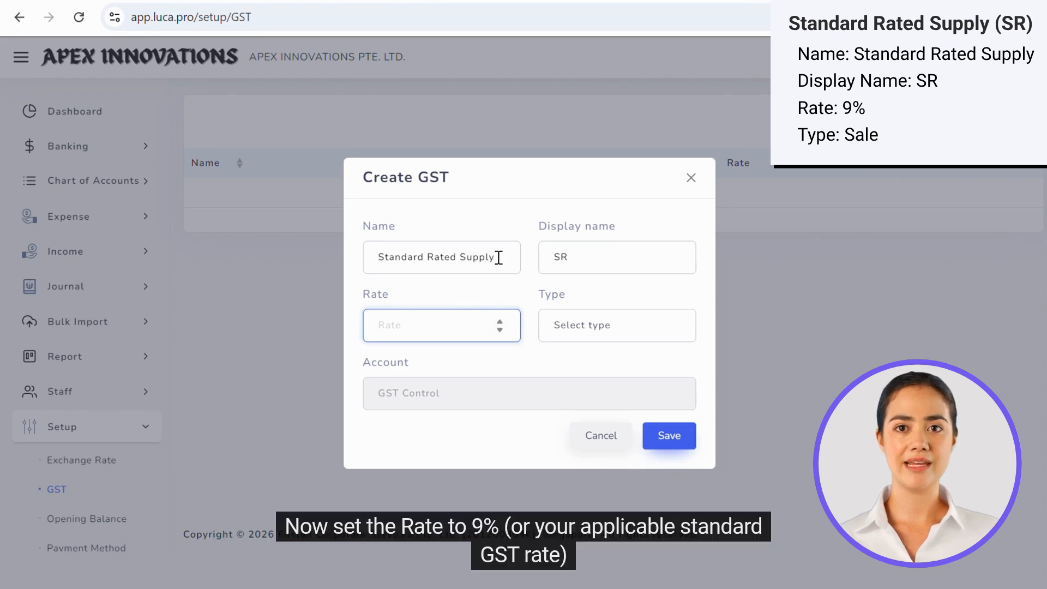
text(9)
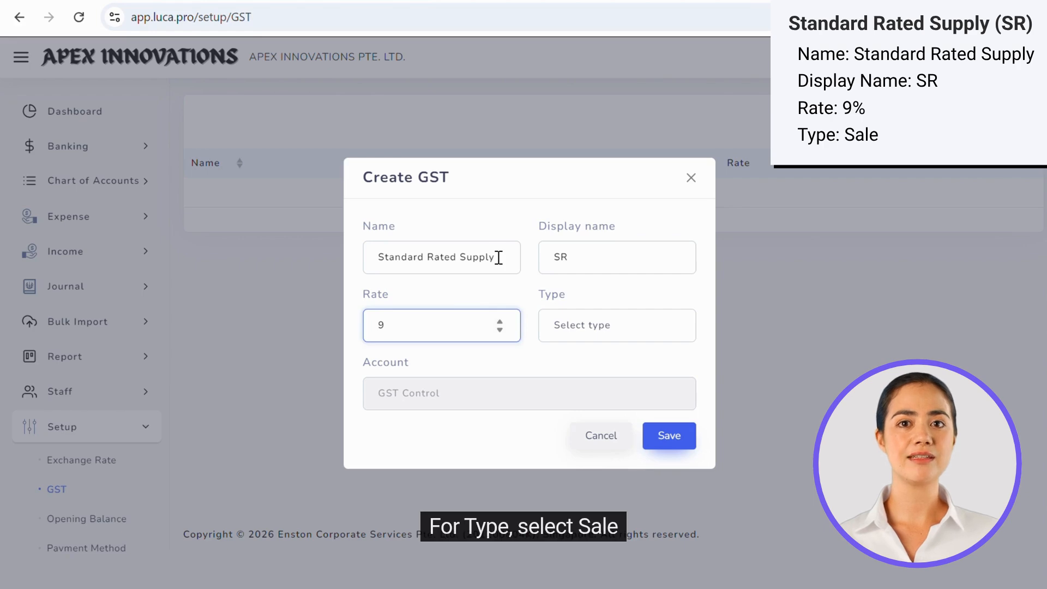
click(689, 337)
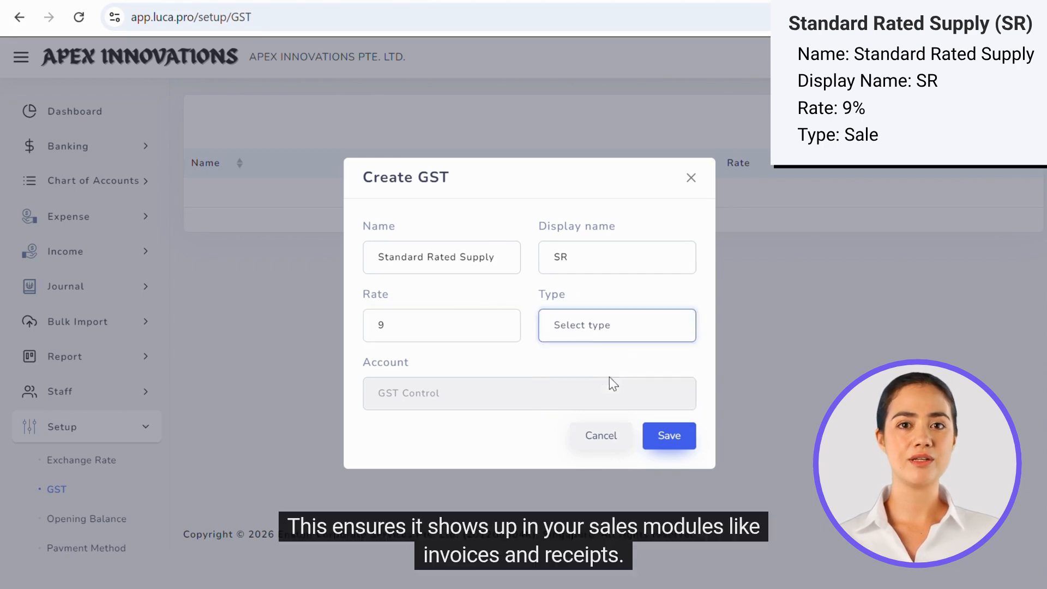
click(610, 377)
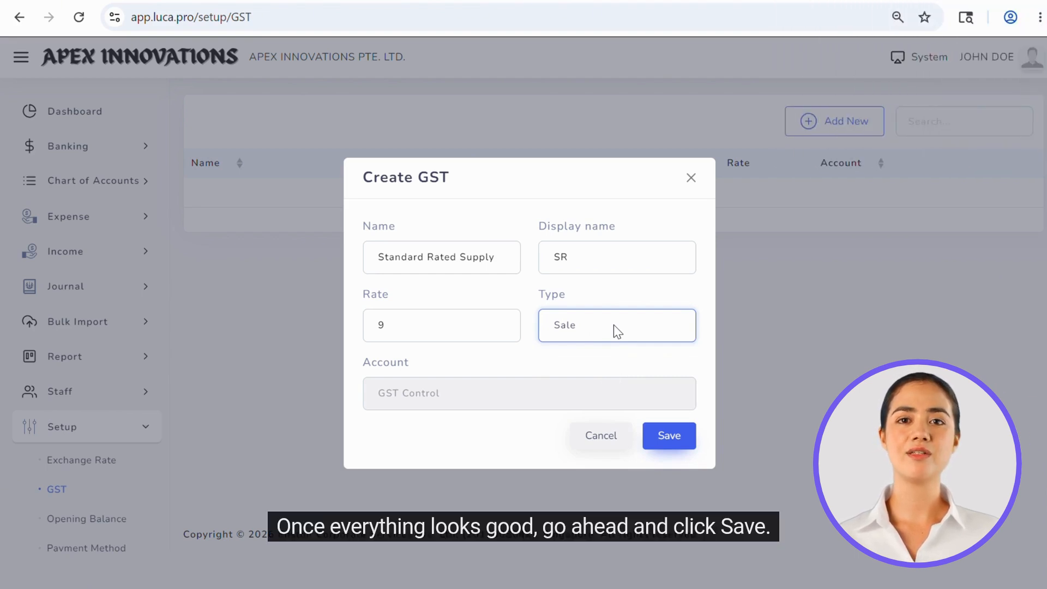
click(671, 438)
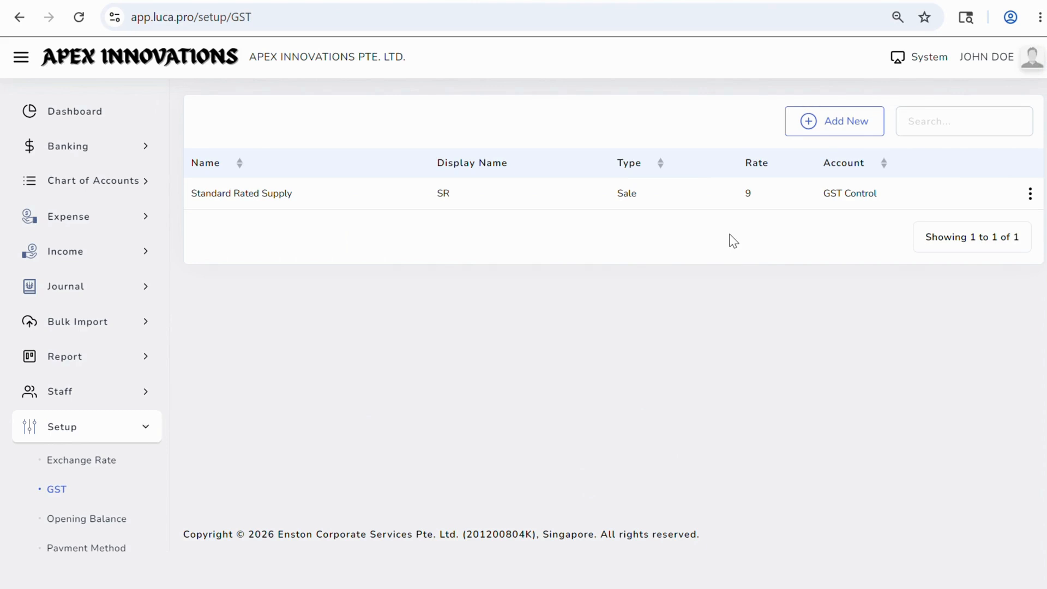
- Create and save a GST code named Zero-Rated Supply with display name ZR, rate 0 and type Sale
click(850, 130)
click(414, 257)
text(Zero-Rated Supply)
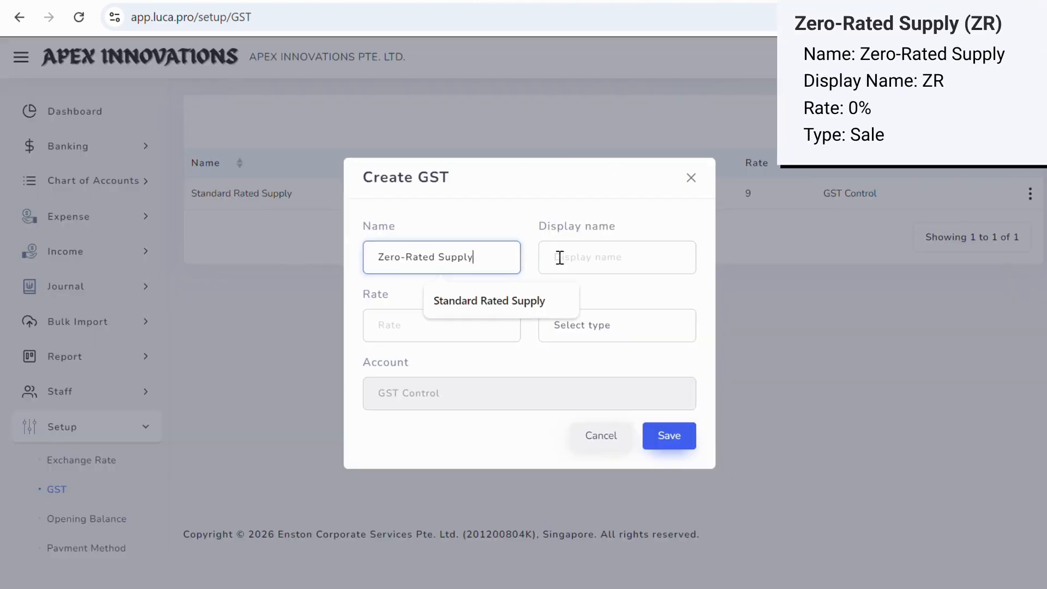
click(596, 254)
text(ZR)
key(Tab)
text(0)
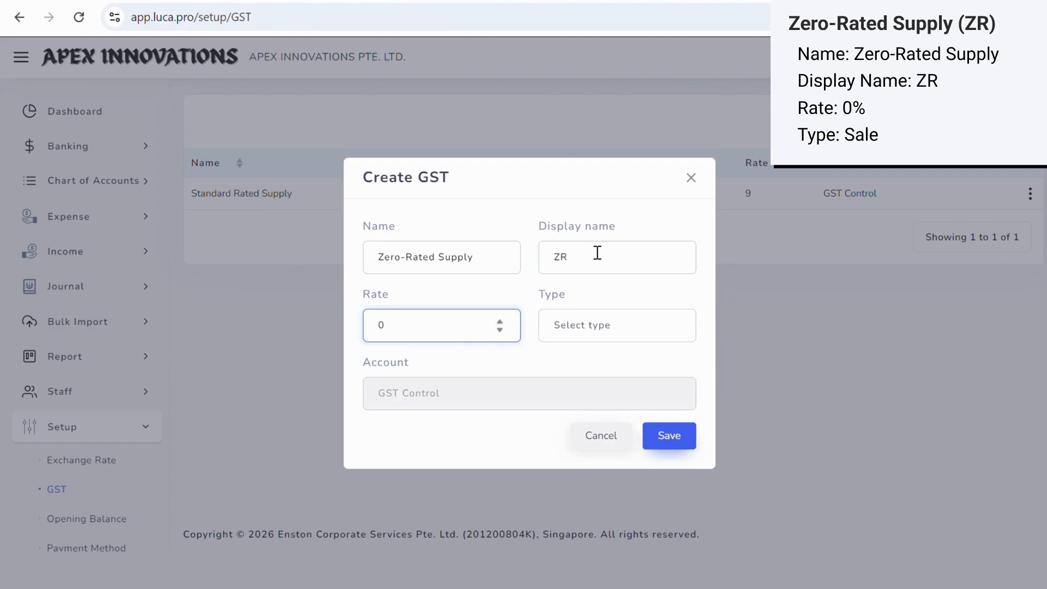
key(Tab)
click(634, 316)
click(622, 372)
click(669, 435)
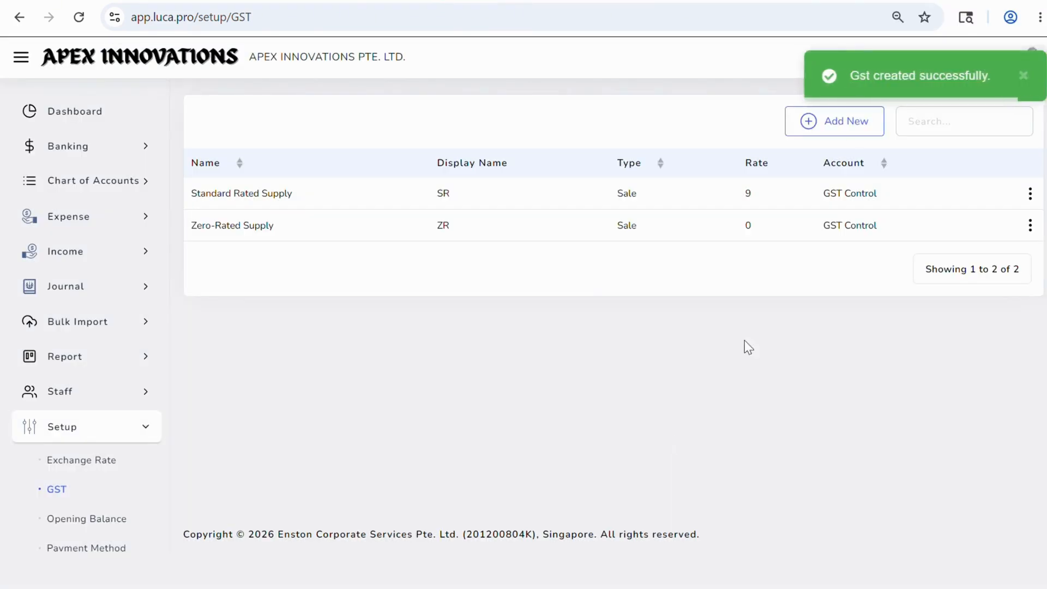
- Create and save a GST code named Exempt Supply with display name ES, rate 0 and type Sale
click(852, 122)
text(Exempt Supply)
click(589, 252)
text(ES)
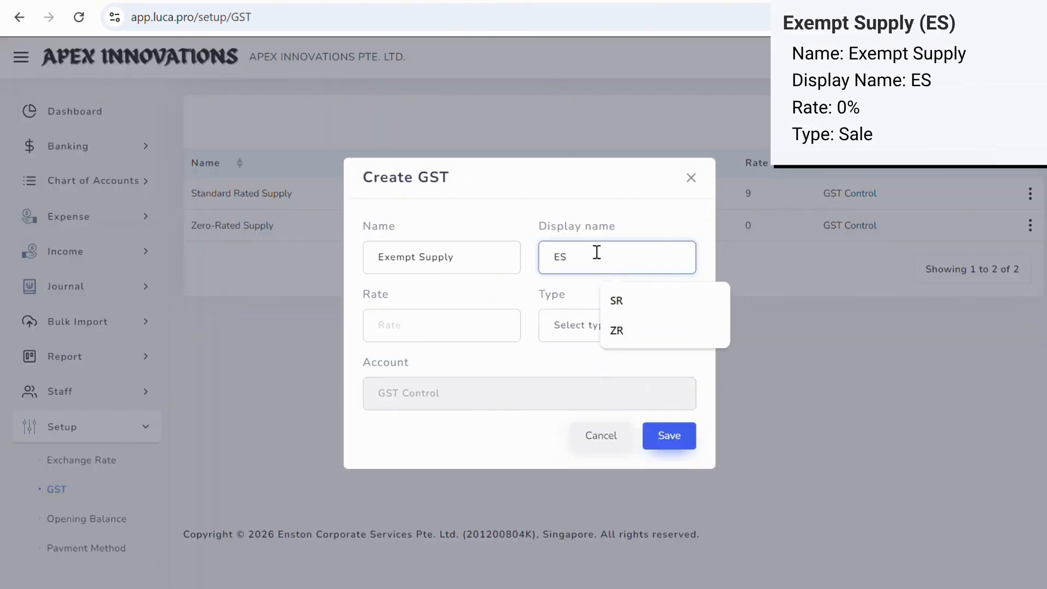
key(Tab)
text(0)
key(Tab)
click(616, 326)
click(603, 376)
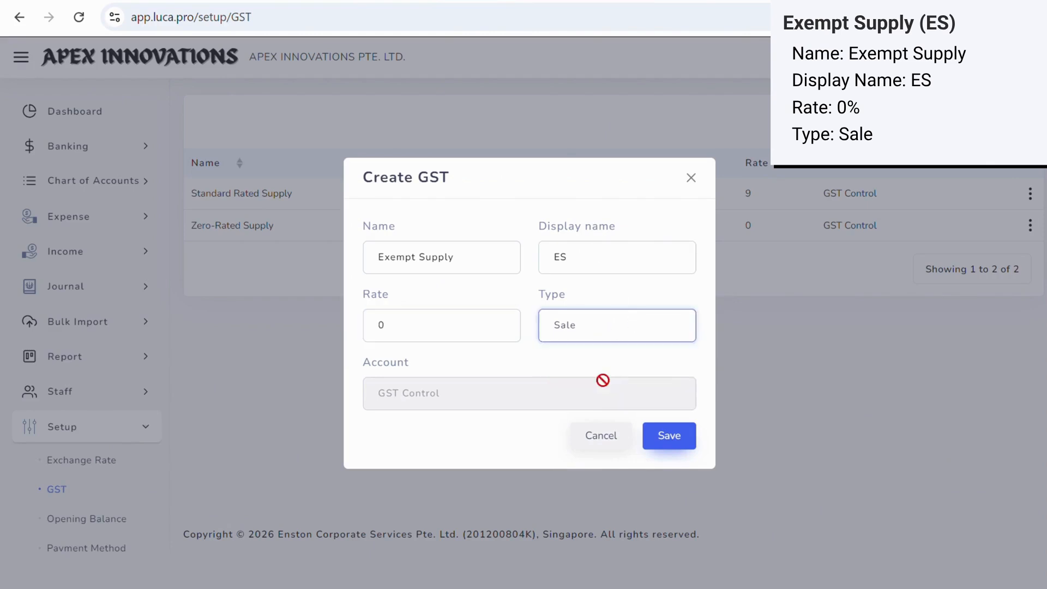
click(672, 435)
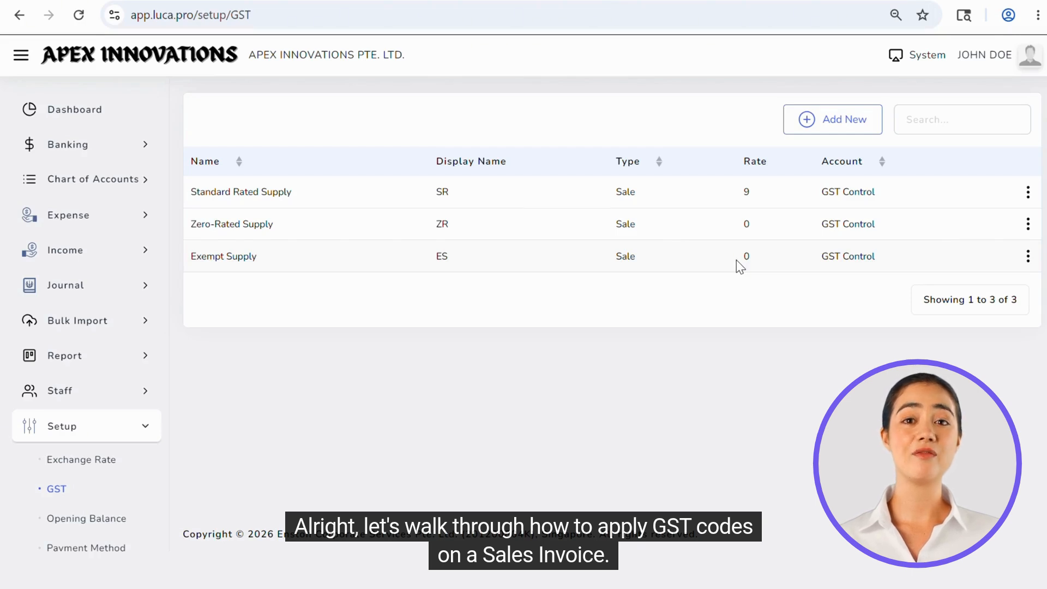
- Start a new sale invoice under Income and bill it to GreenTech Solutions
click(133, 257)
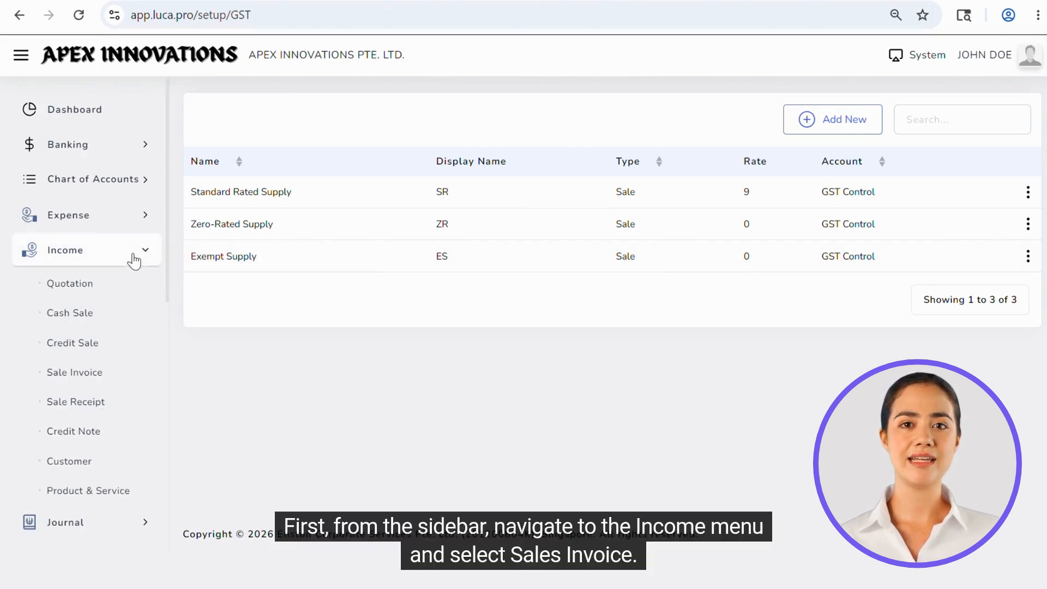
click(104, 376)
click(832, 191)
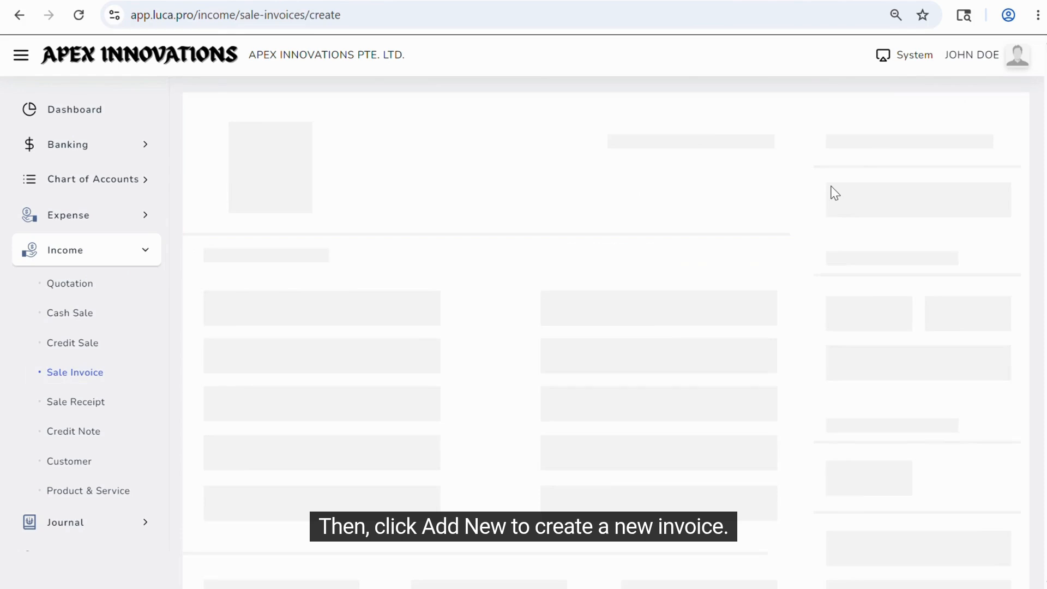
click(425, 219)
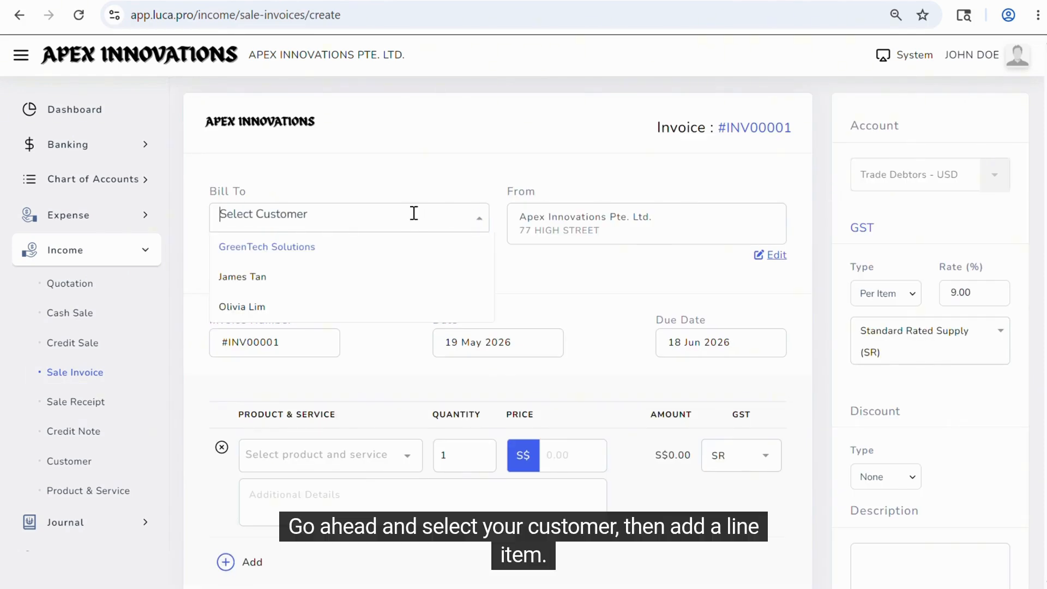
click(330, 245)
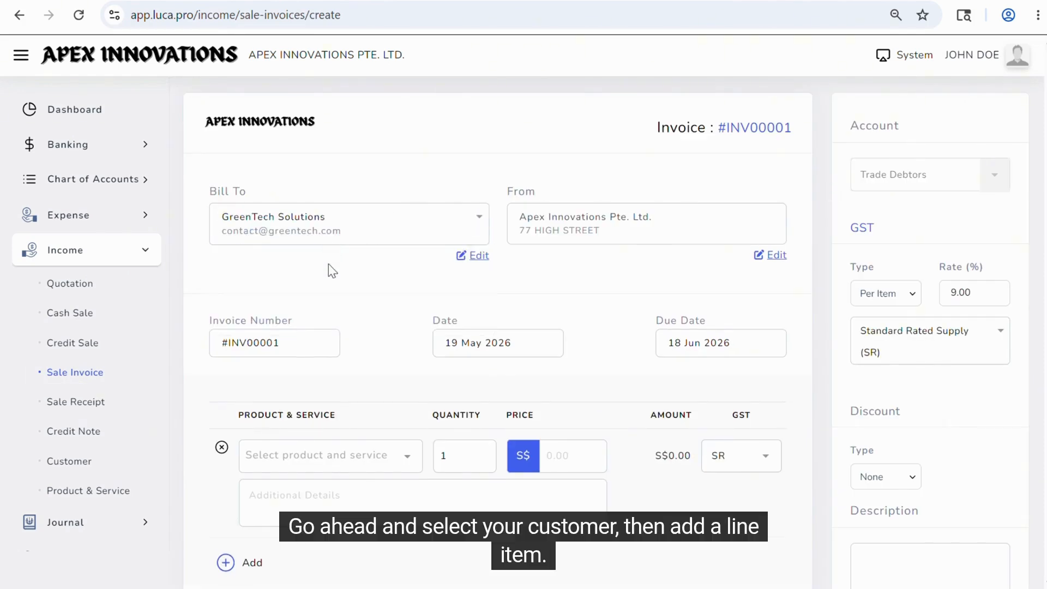
- Add Consulting Service as the invoice's line item and choose Per Item as the GST type
click(335, 454)
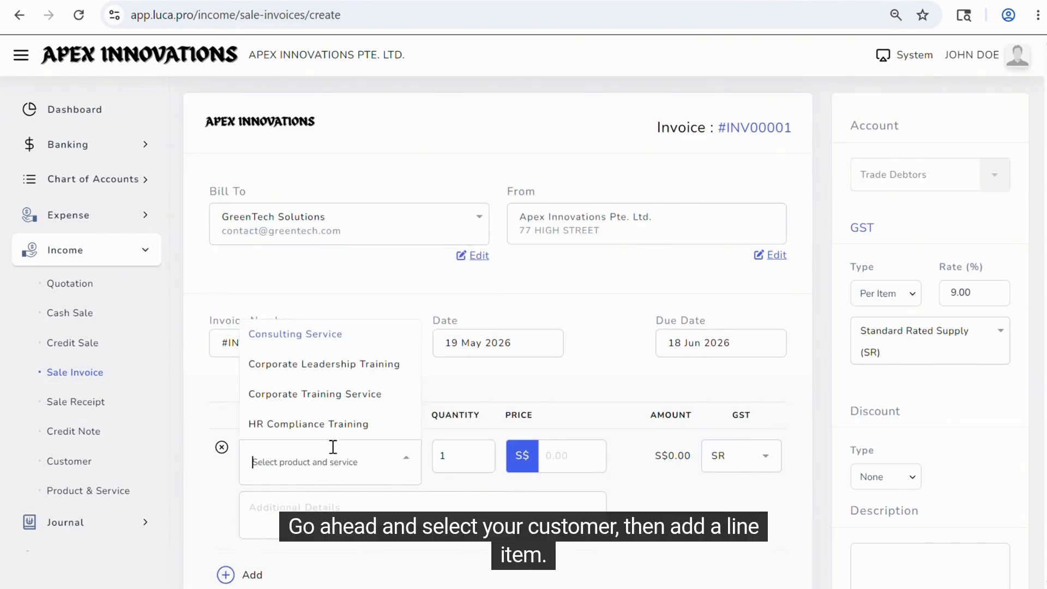
click(340, 343)
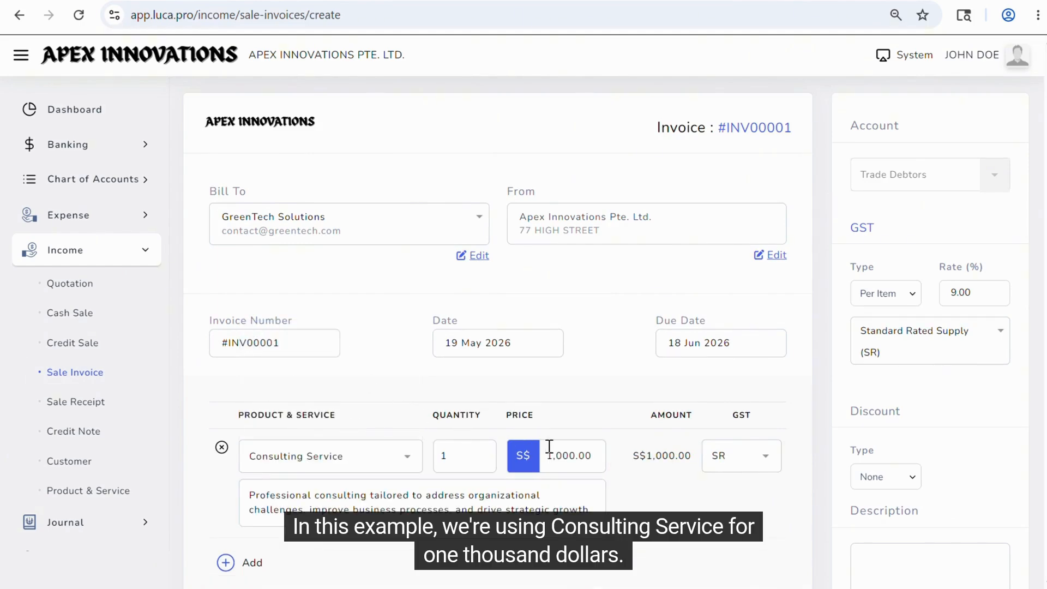
click(584, 461)
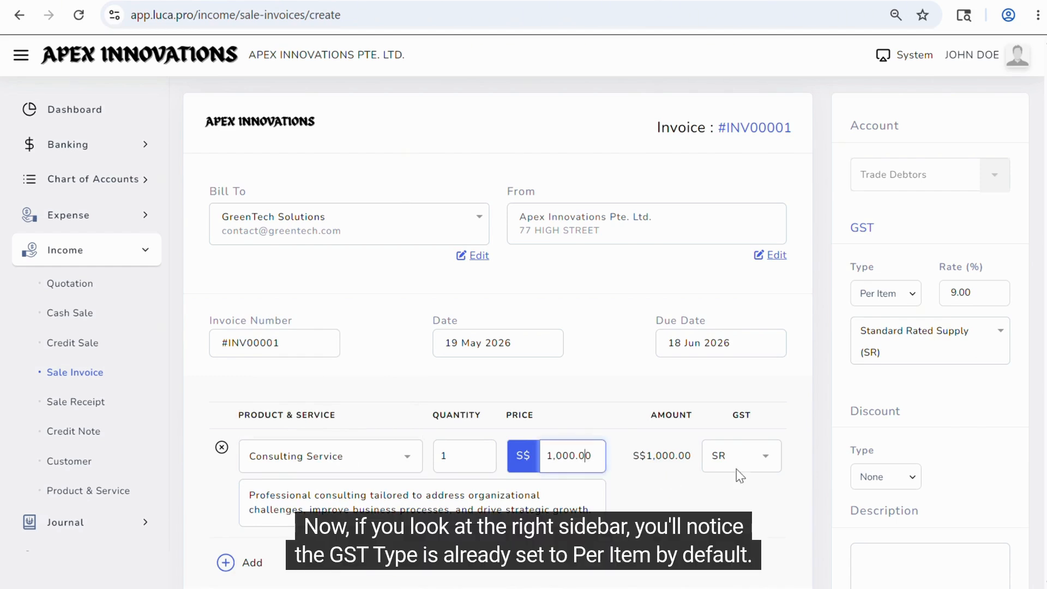
click(916, 306)
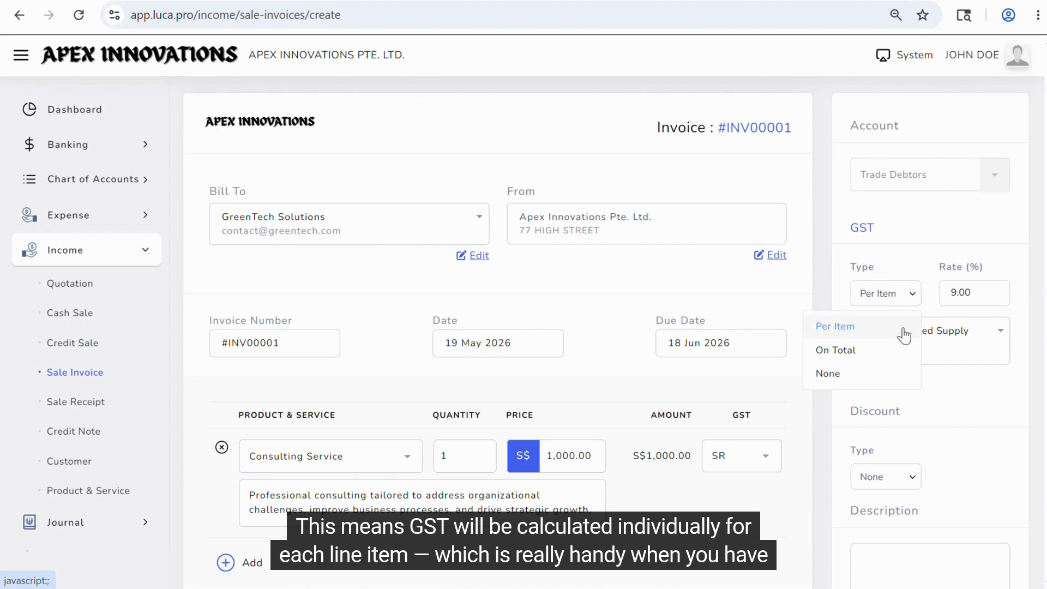
click(905, 330)
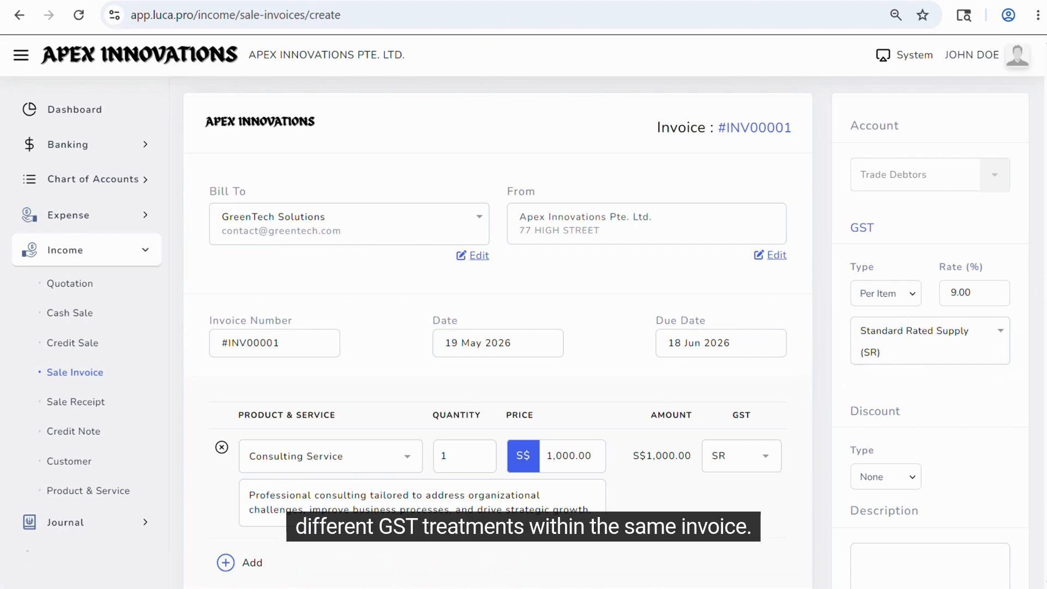
- Save the GreenTech Solutions invoice and mark it as sent
scroll(1043, 388, down, 3)
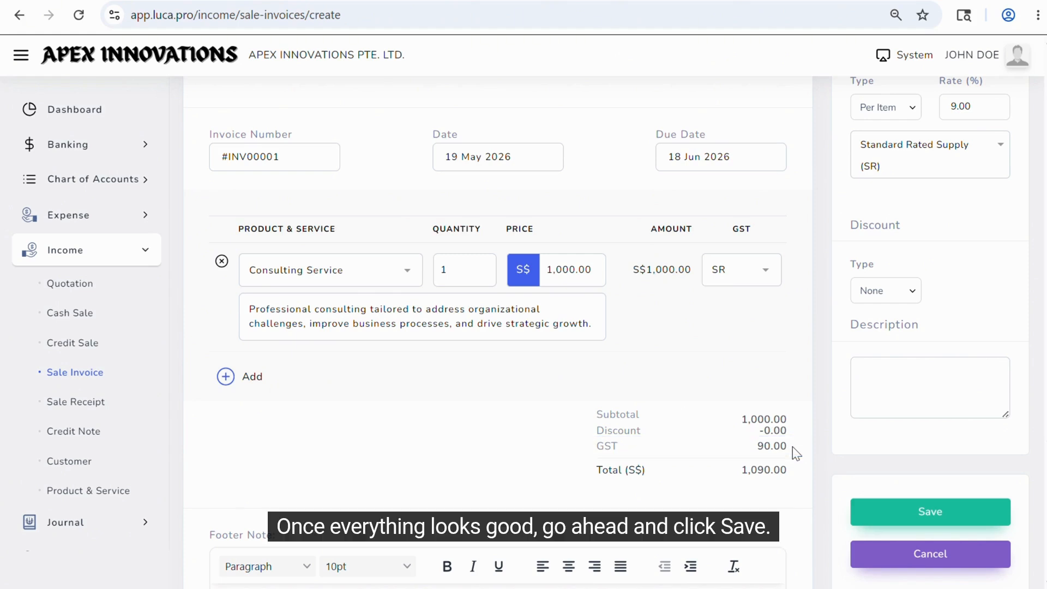
click(960, 511)
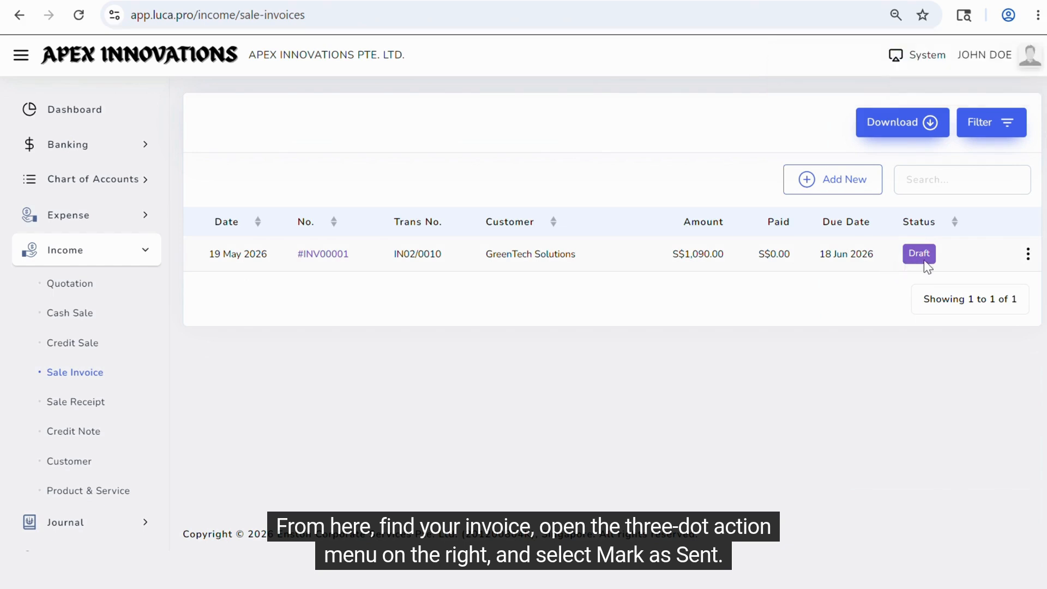
click(1027, 256)
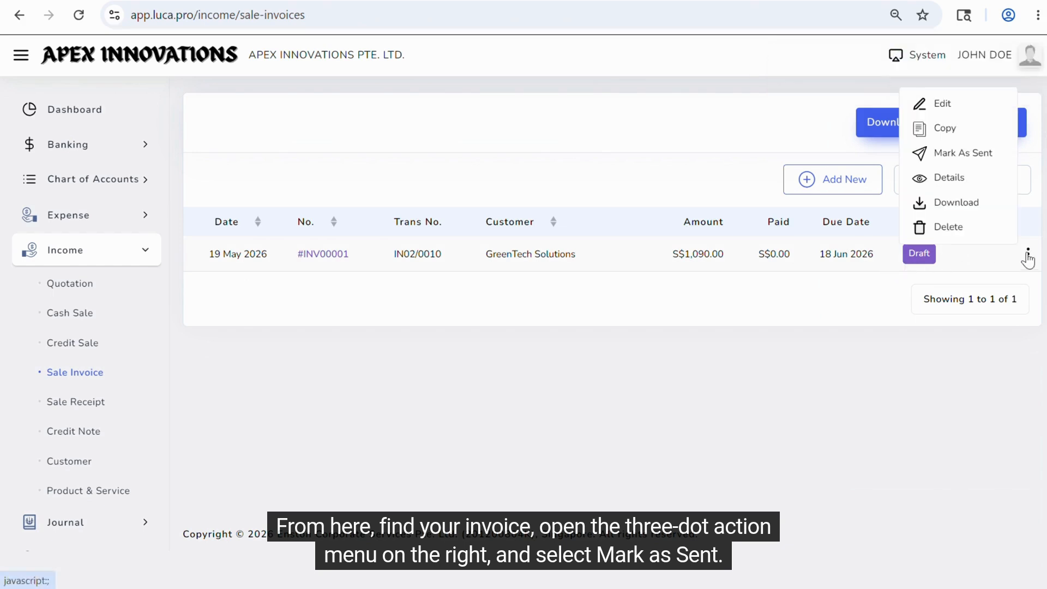
click(1007, 160)
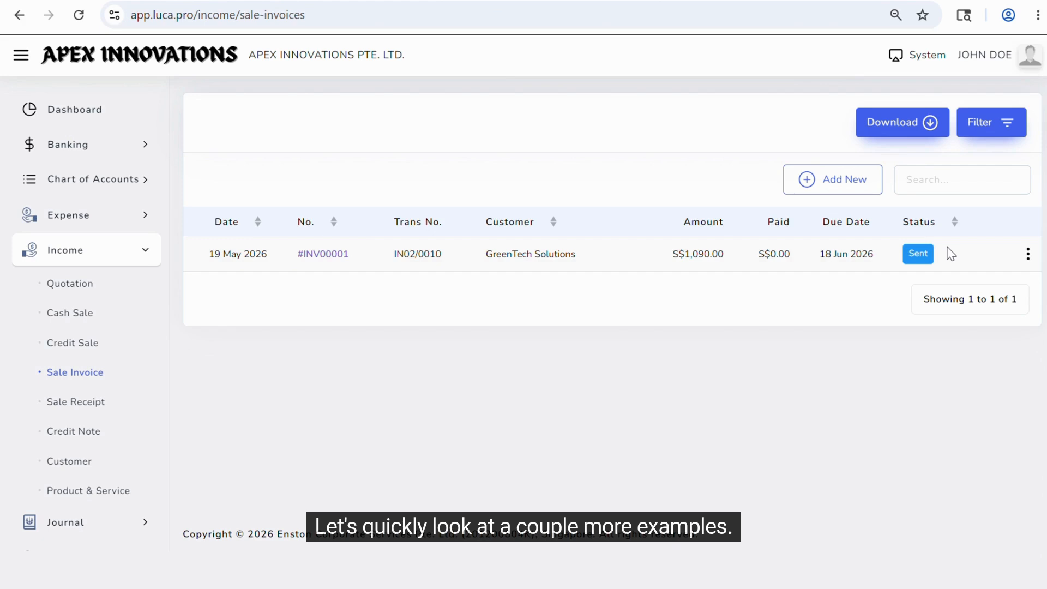
- Start a new sale invoice and select an individual customer to bill
click(867, 187)
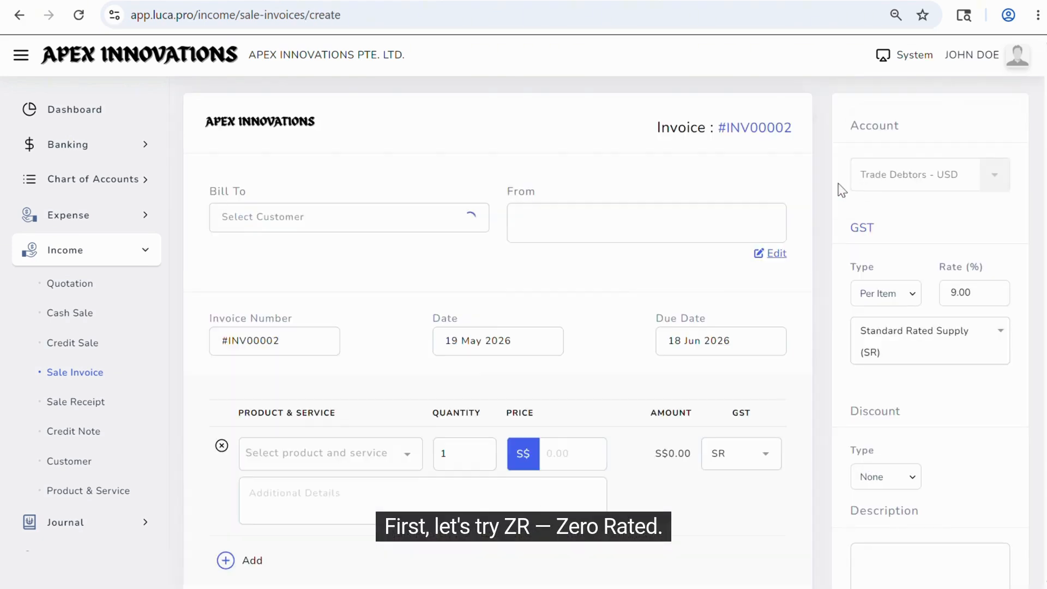
click(435, 221)
click(324, 276)
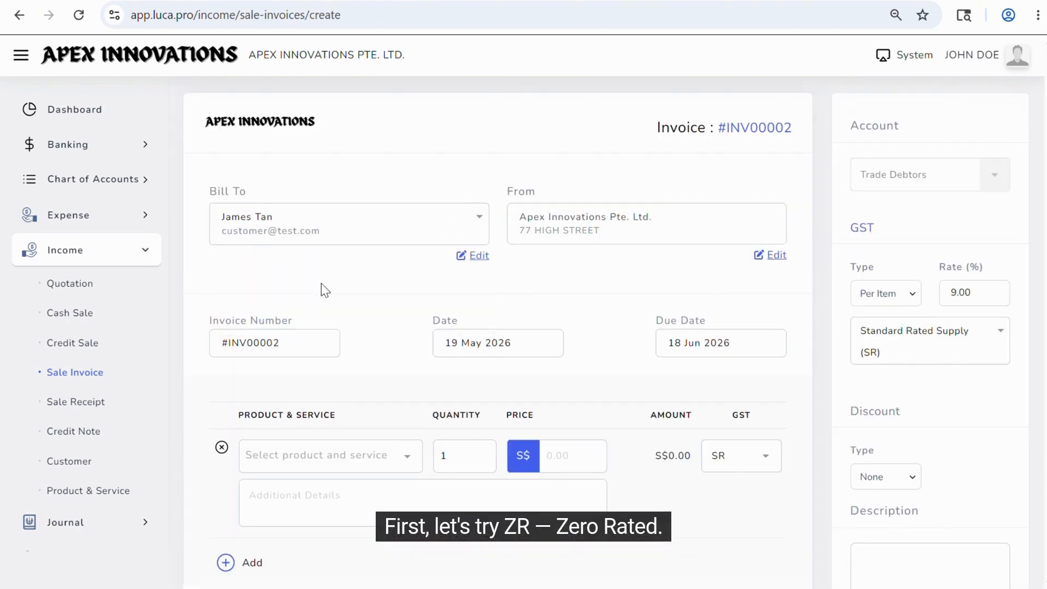
- Add Corporate Leadership Training as the line item, apply the ZR GST code to it and save the invoice
click(330, 468)
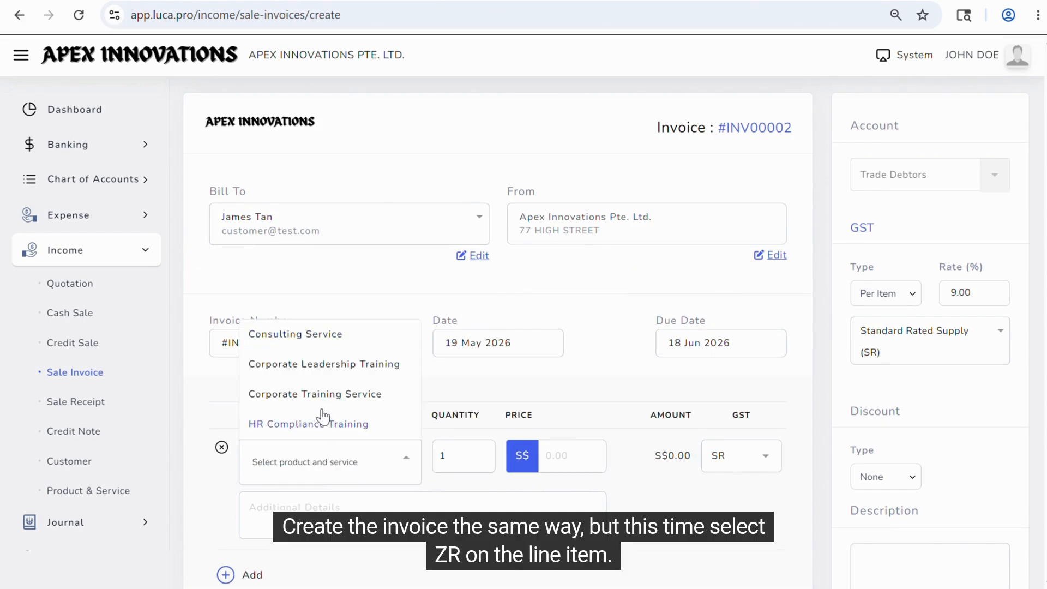
click(332, 366)
click(775, 462)
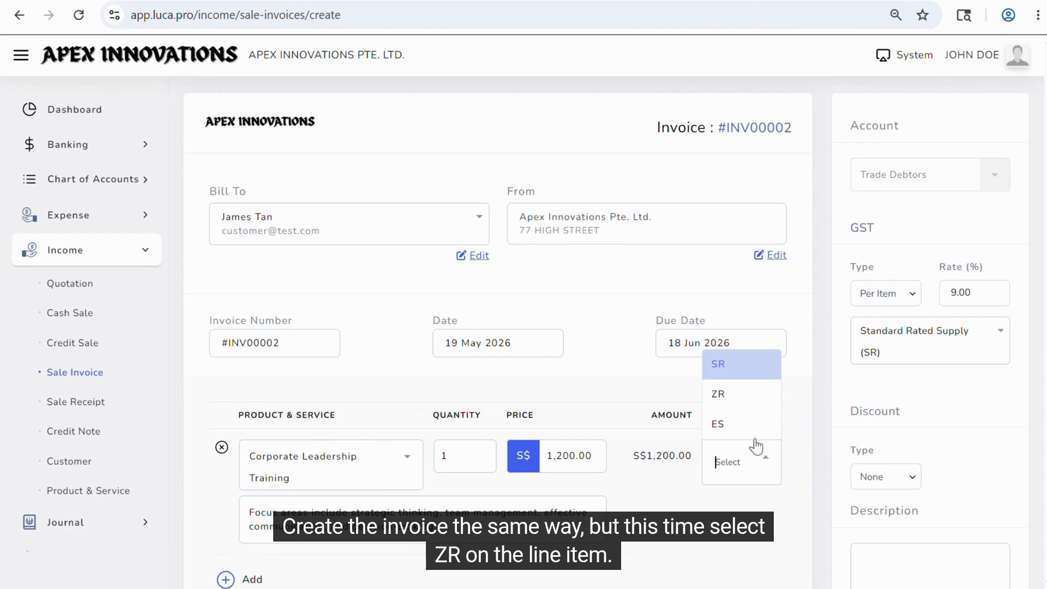
click(749, 405)
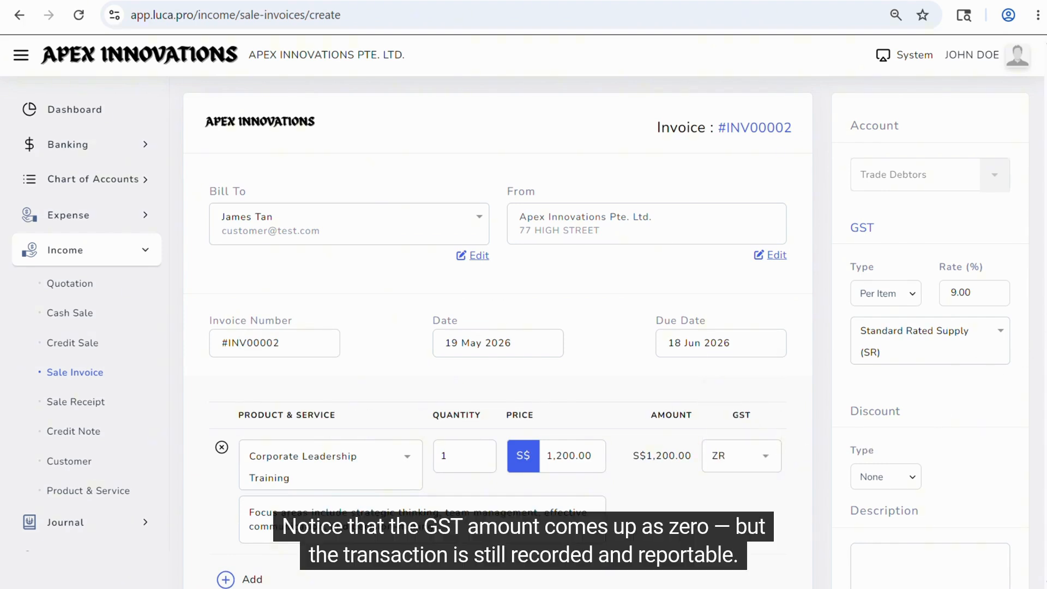
scroll(816, 489, down, 3)
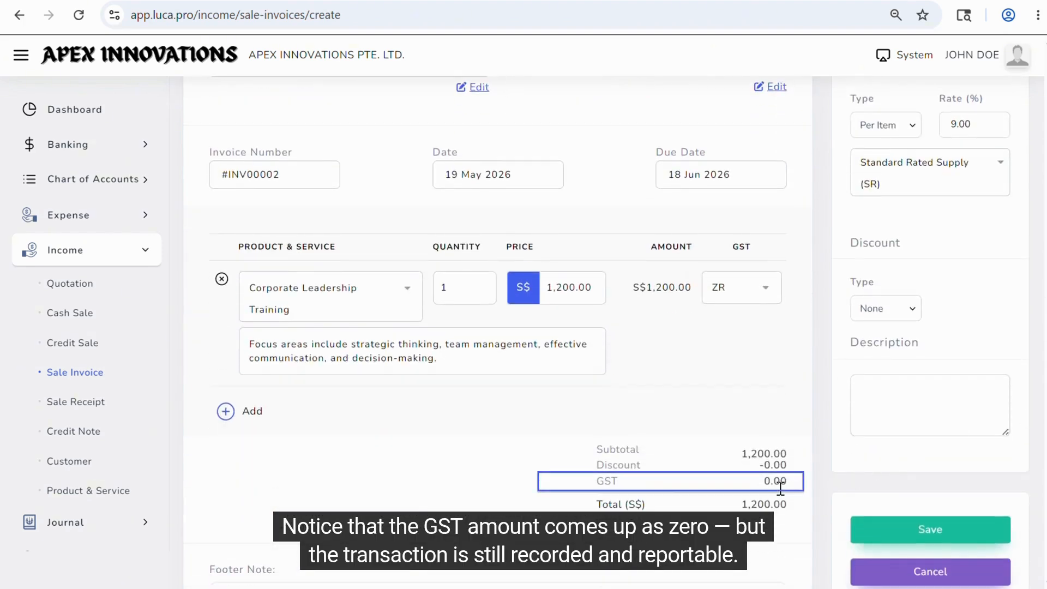
click(939, 531)
- Start another sale invoice and bill it to a different individual customer from the zero-rated invoice's
click(834, 183)
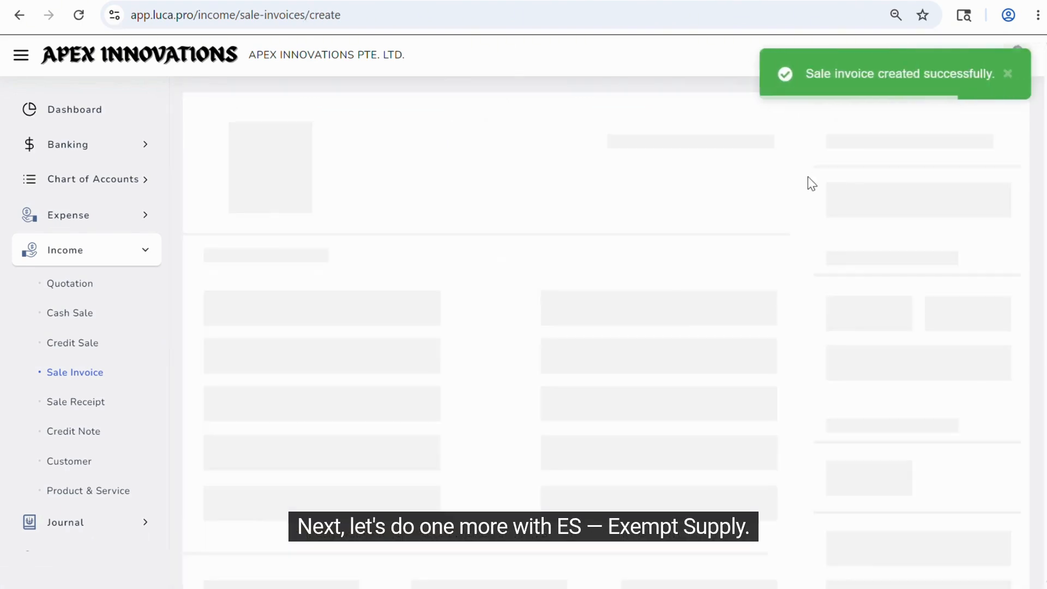
click(357, 228)
click(297, 319)
- Add HR Compliance Training as the line item, apply the ES GST code to it and save the invoice
click(338, 453)
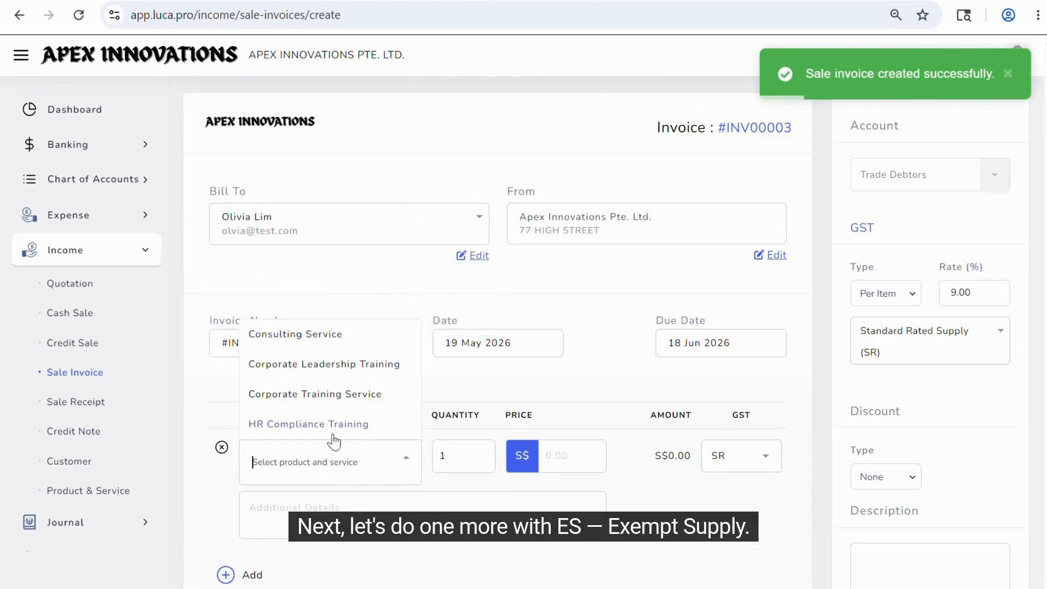
click(333, 427)
click(766, 456)
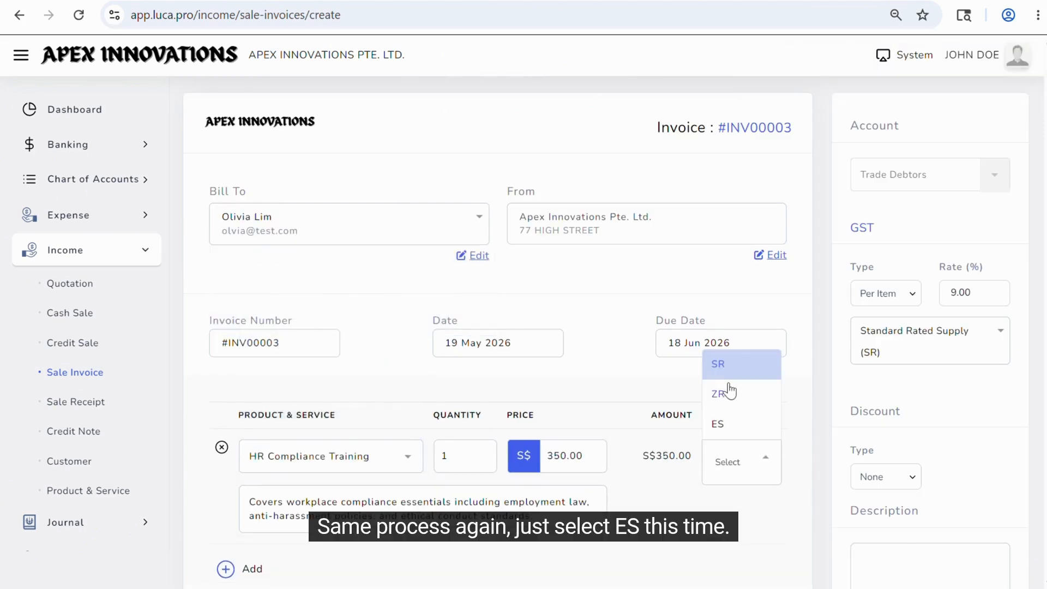
click(738, 424)
scroll(982, 431, down, 4)
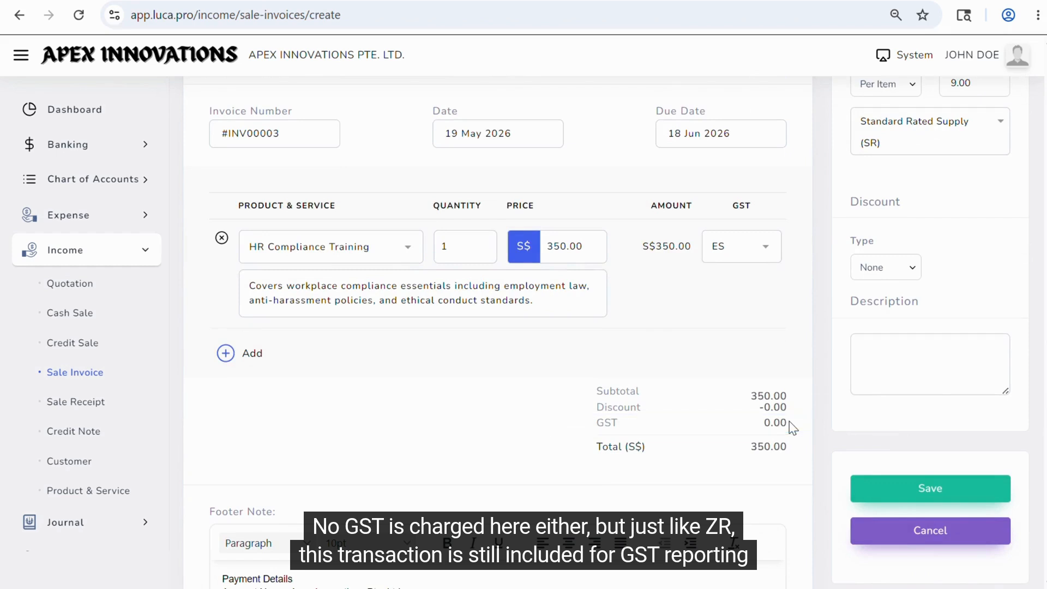
click(922, 489)
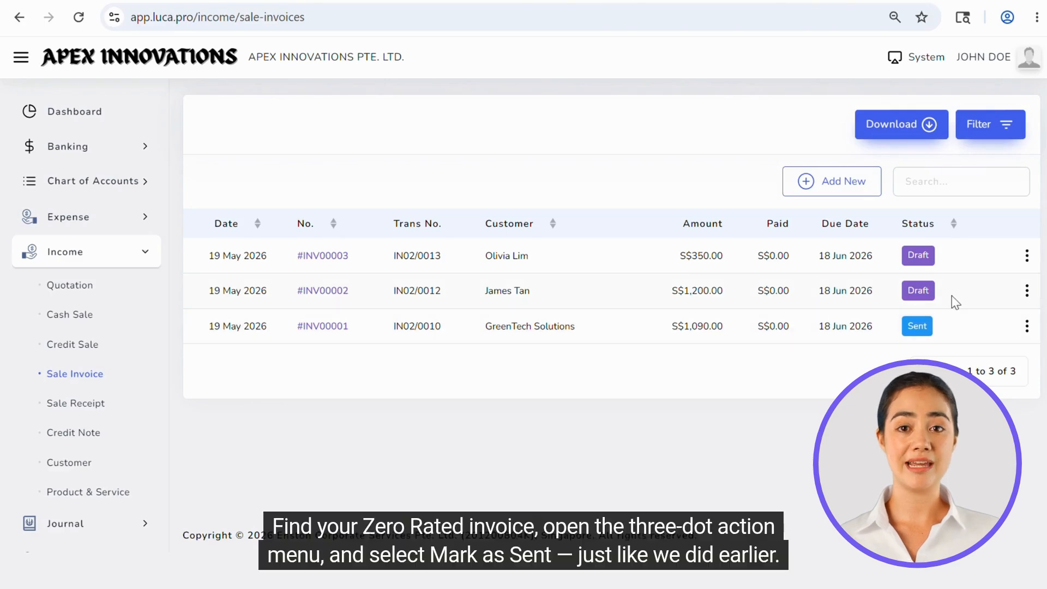
- Mark the draft zero-rated and exempt supply invoices as sent in the sale invoice list
click(1027, 290)
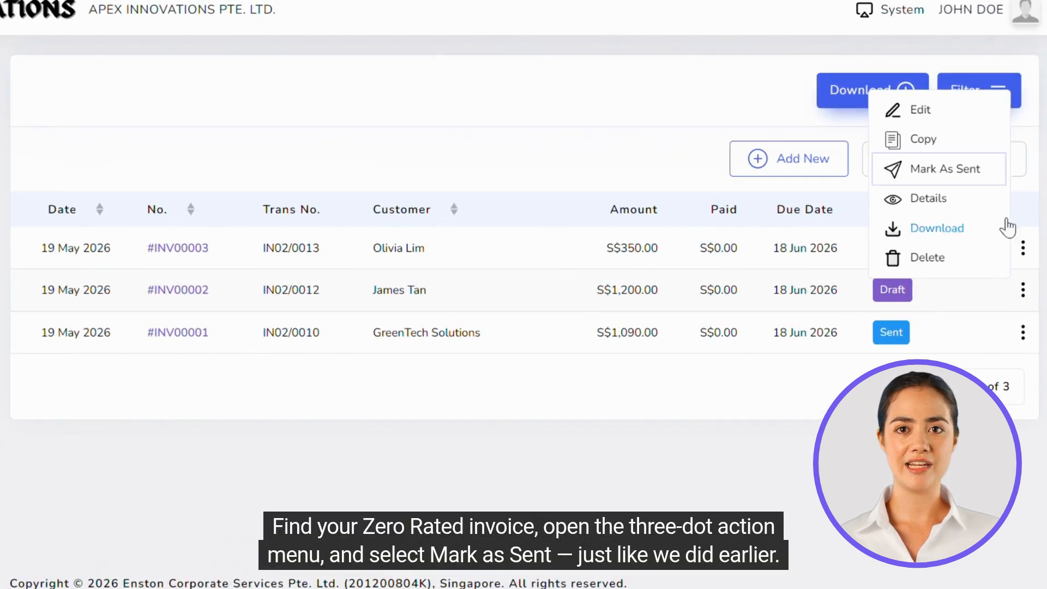
click(988, 169)
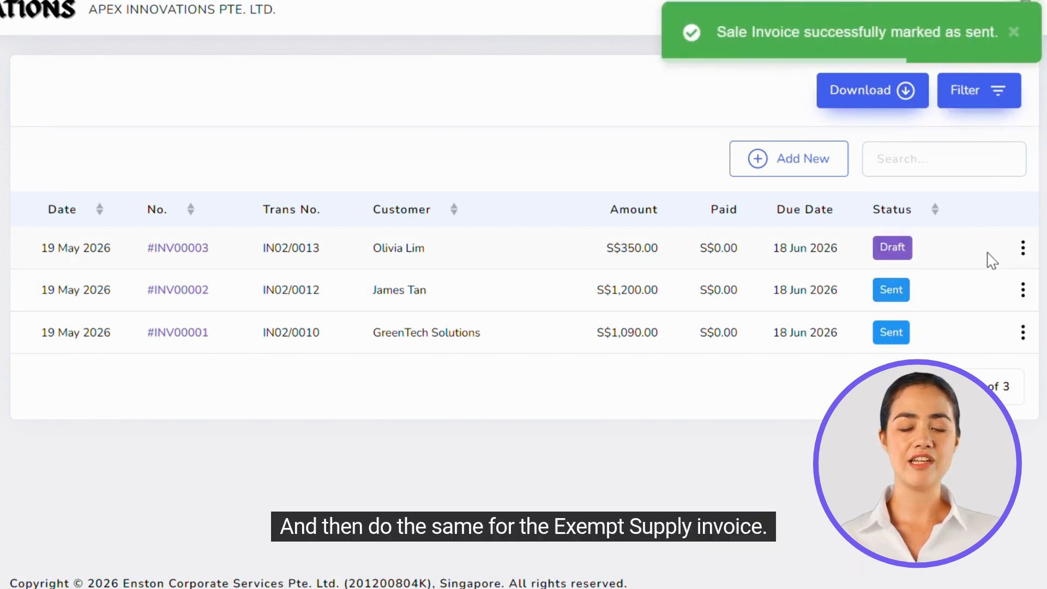
click(1024, 252)
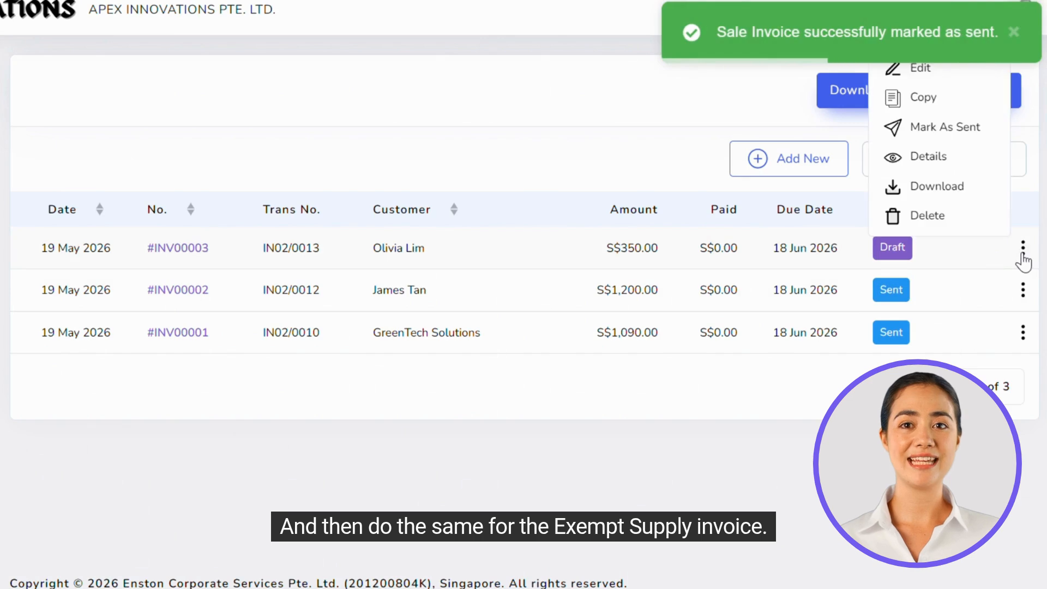
click(991, 136)
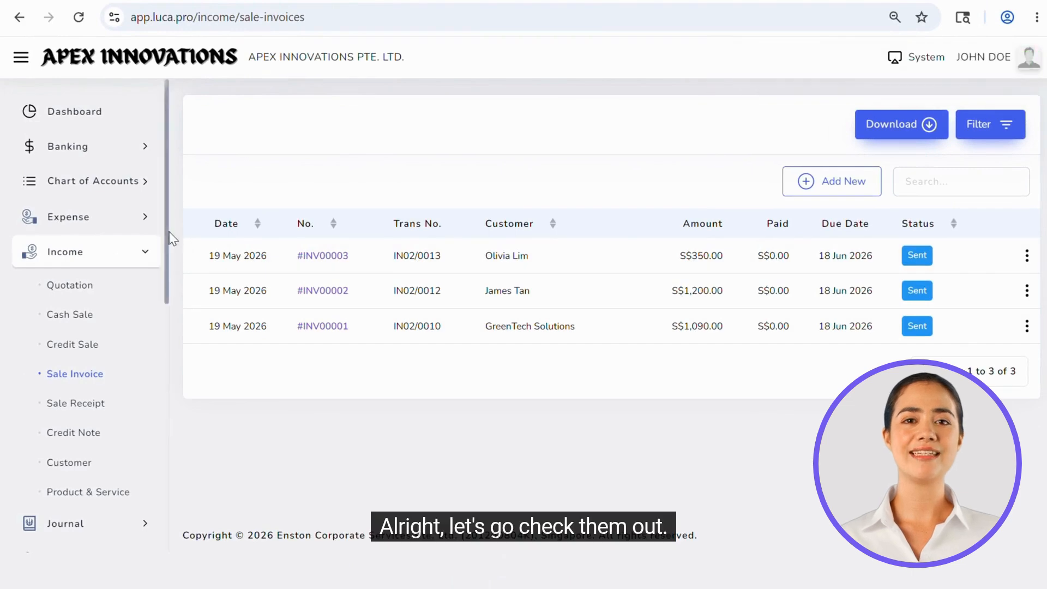
- Open the Tax Details report
scroll(157, 356, down, 3)
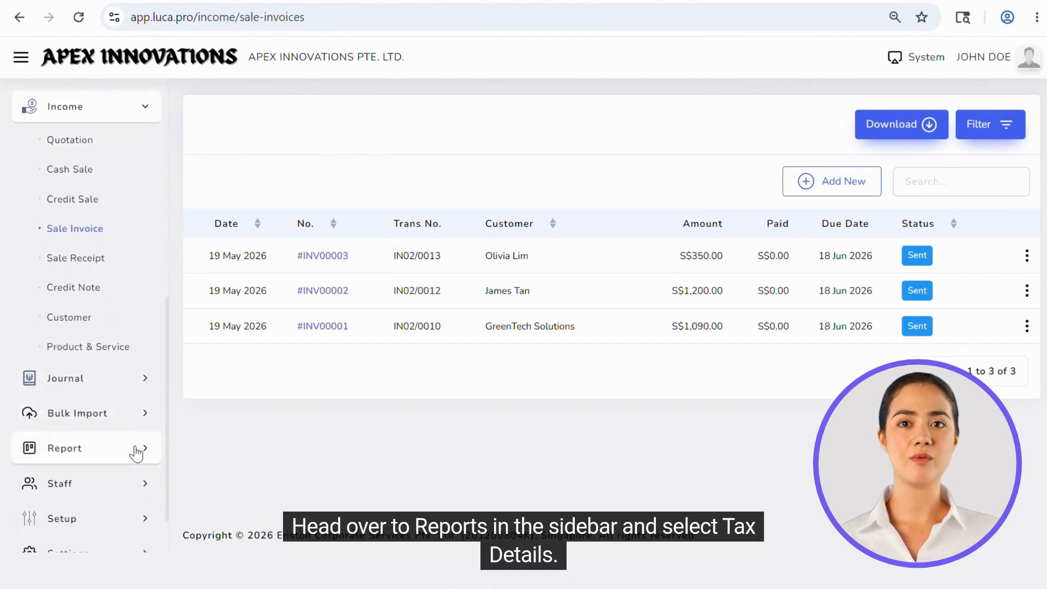
click(136, 452)
click(84, 275)
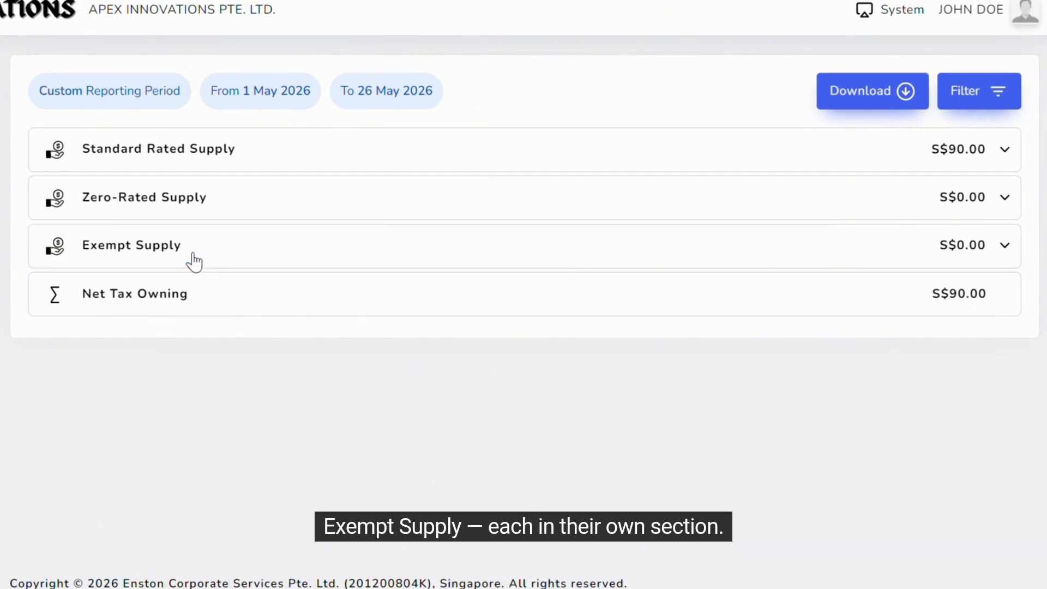
- Examine the transactions listed under Standard Rated Supply, Zero-Rated Supply and Exempt Supply in the tax report
click(283, 157)
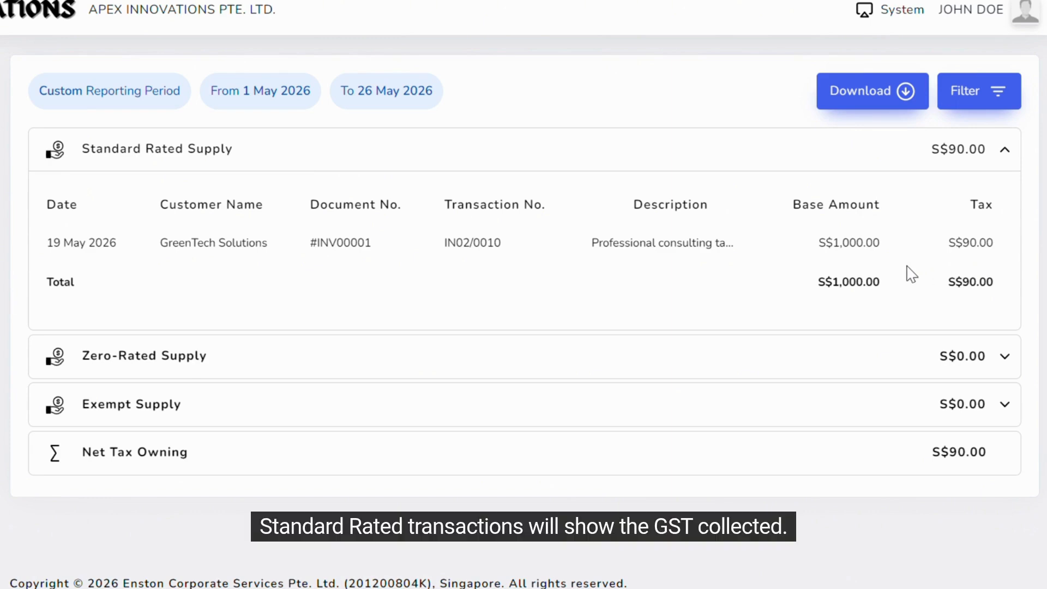
click(236, 361)
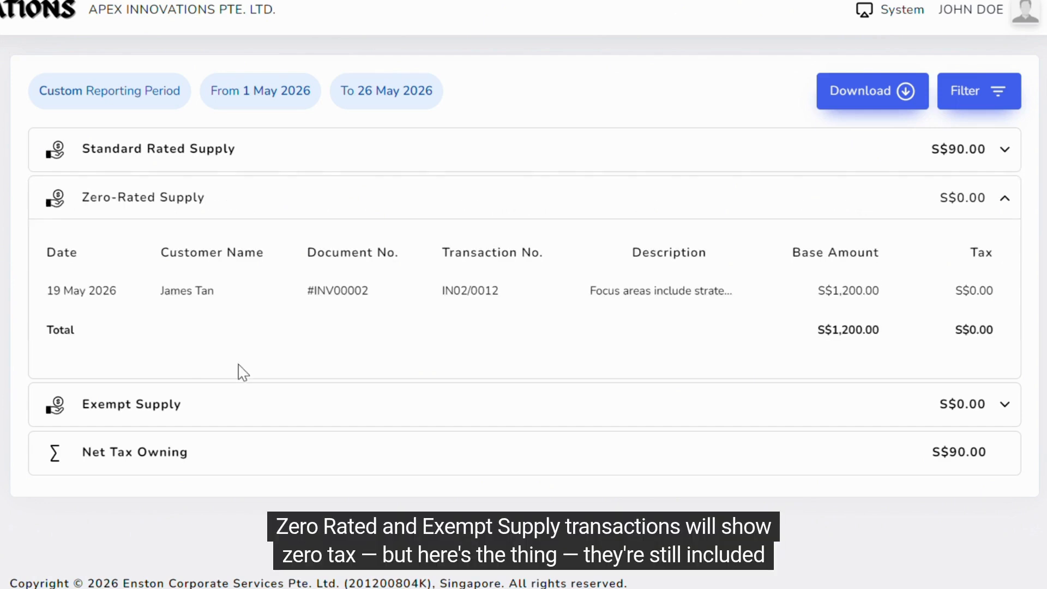
click(243, 406)
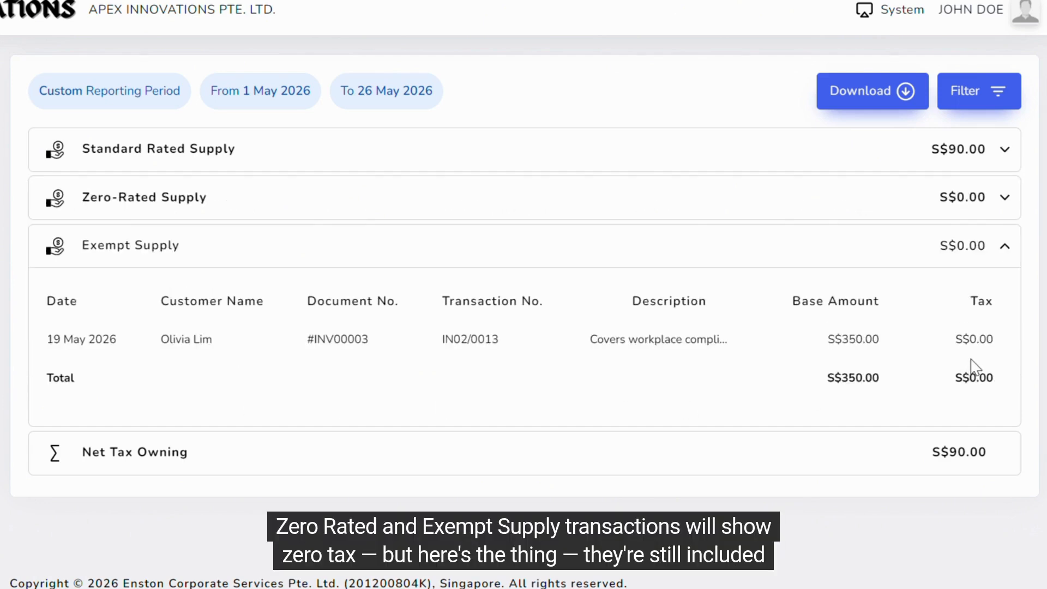